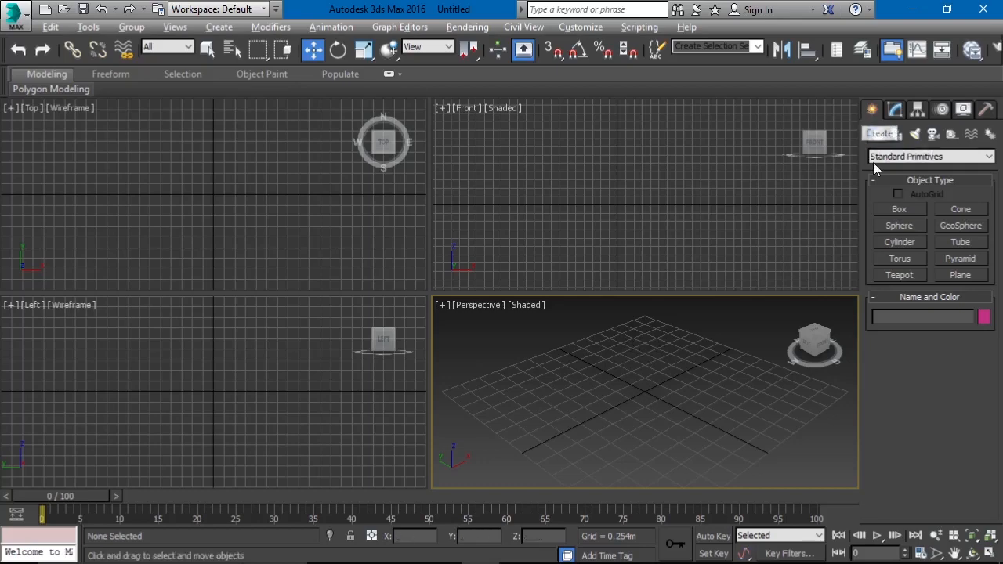
- Create a plane about 264 m long and 319 m wide in the Front view
click(957, 275)
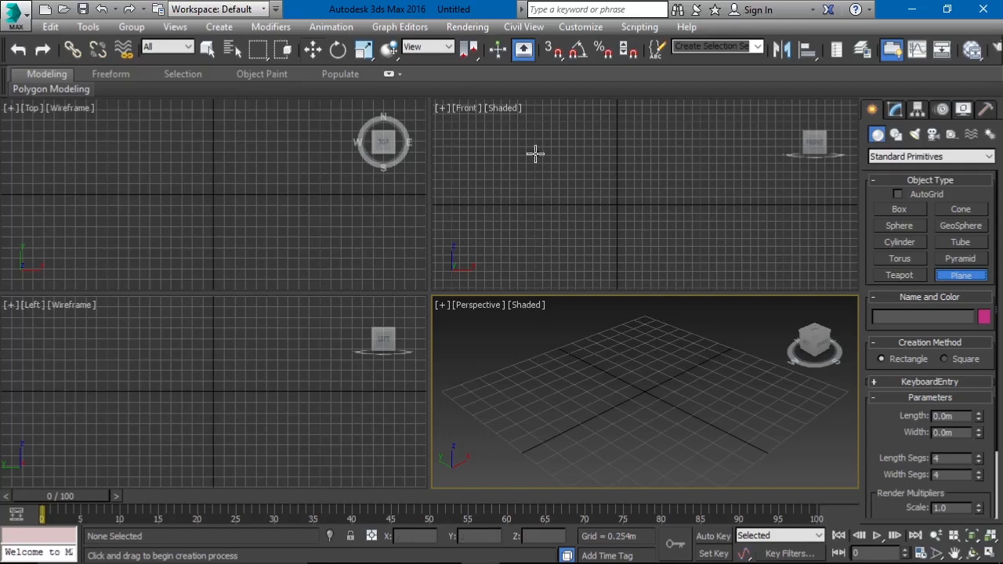
drag(552, 151, 658, 237)
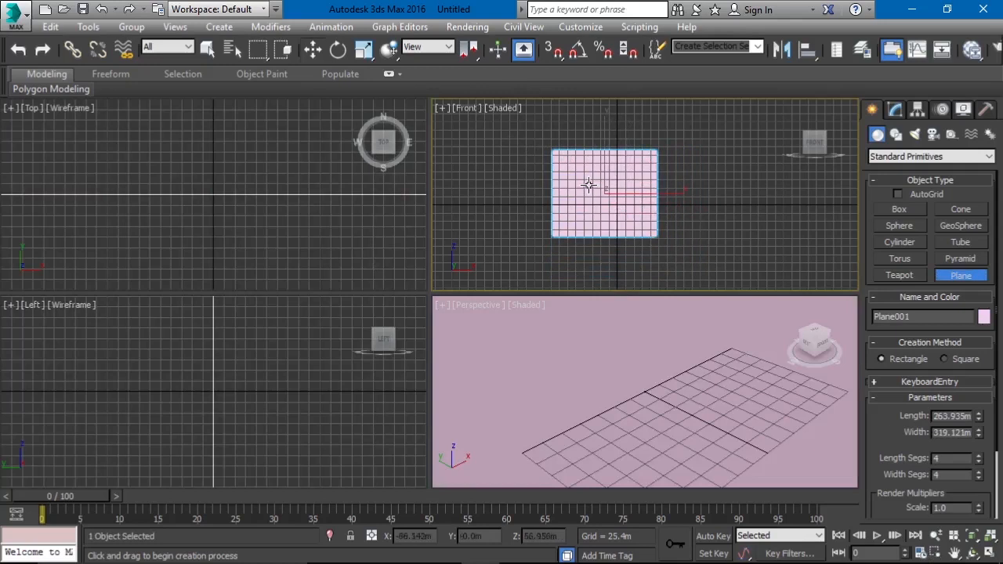
key(w)
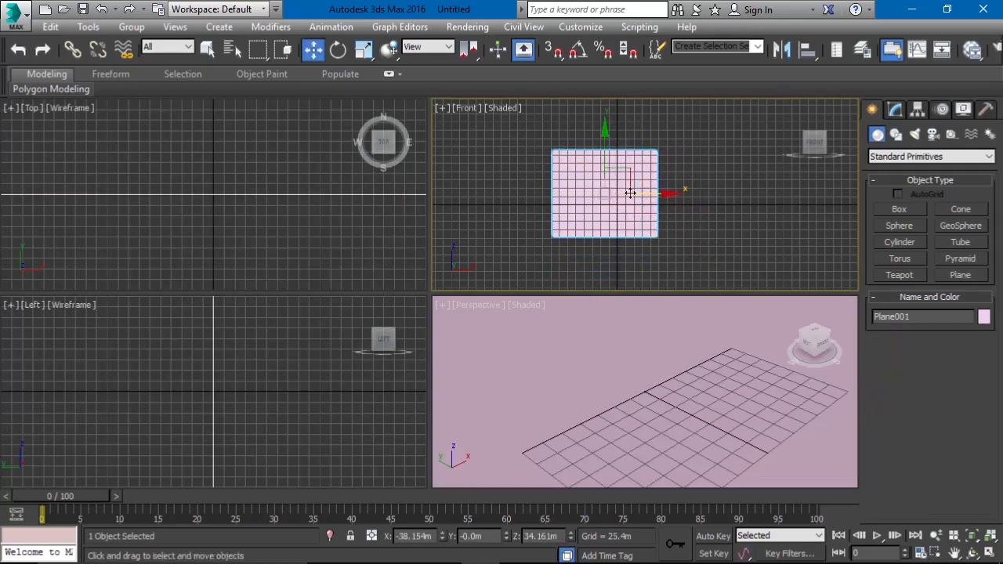
- Add a Standard material in the Slate Material Editor and display its parameters
click(972, 50)
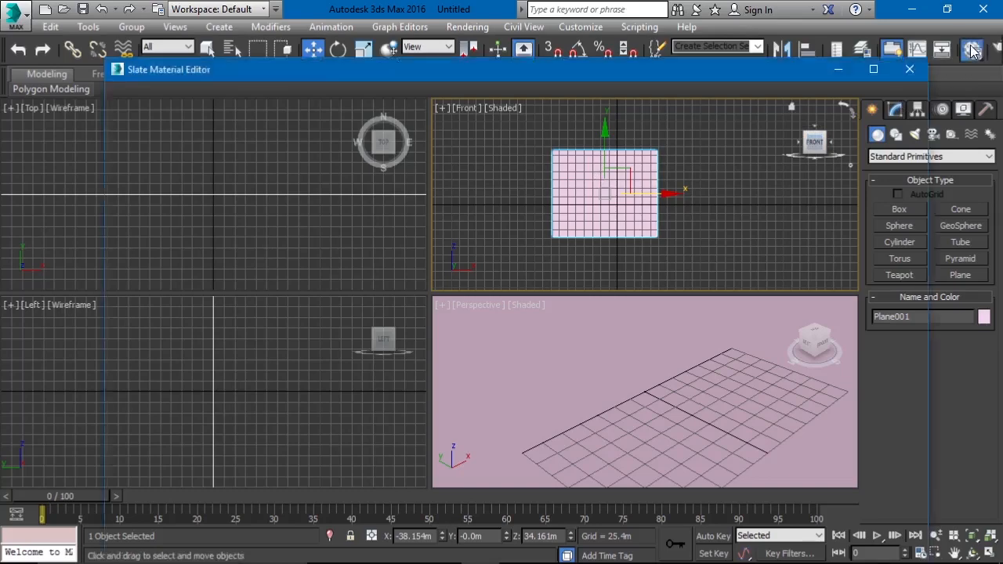
drag(714, 67, 718, 32)
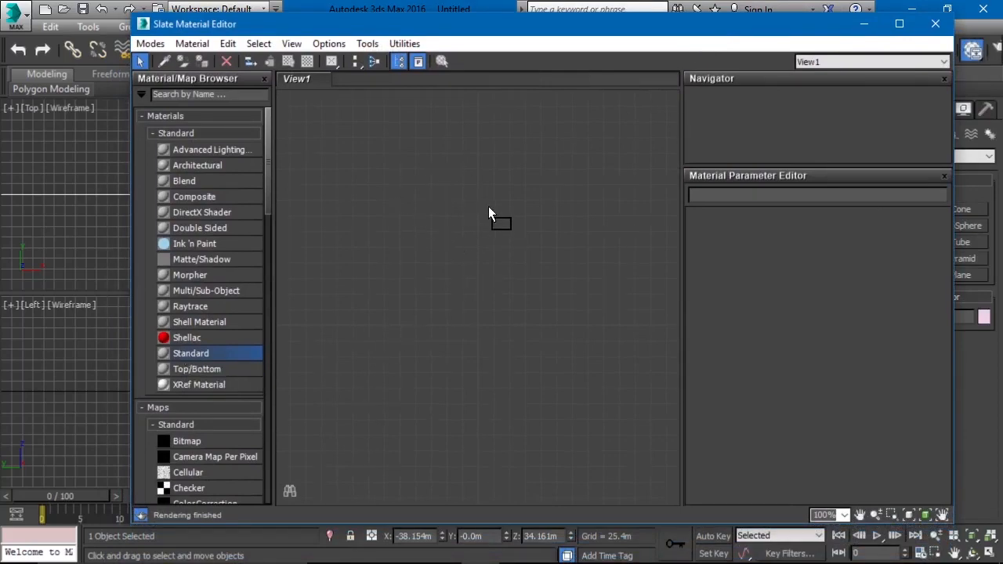
drag(489, 206, 486, 202)
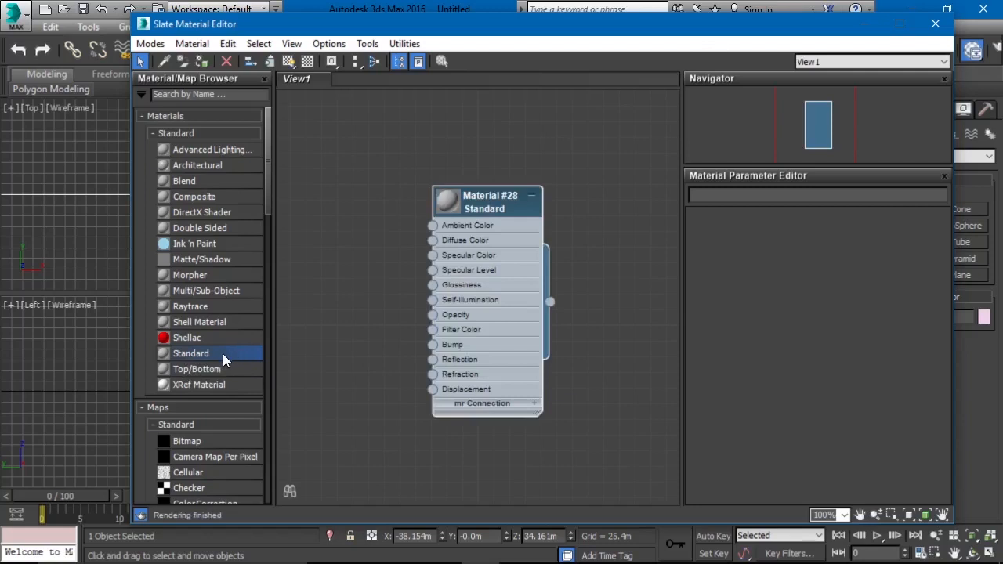
double_click(495, 198)
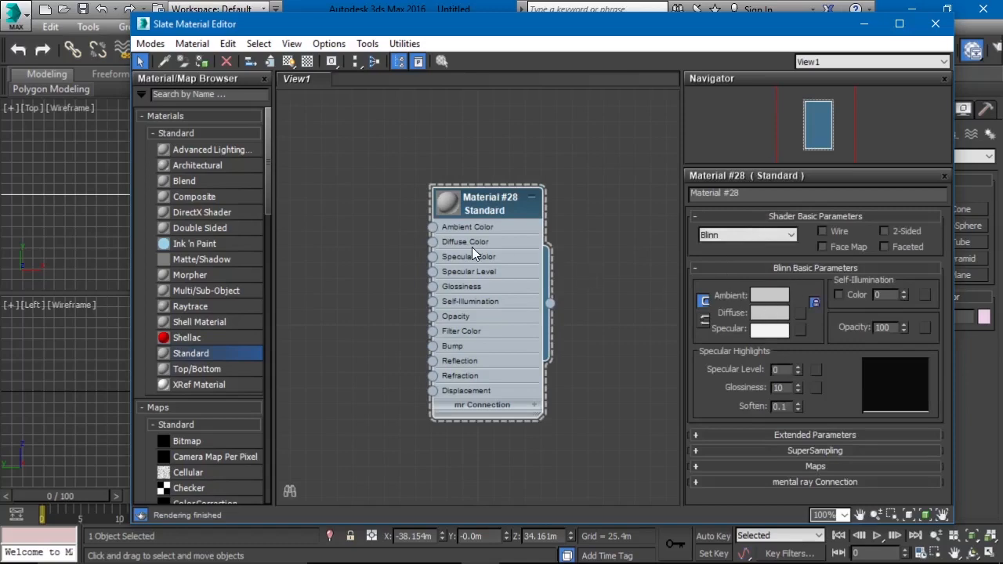
- Load the image "01 Professional logo design color 3.jpg" as the material's diffuse Bitmap and place its node beside the material node
click(797, 312)
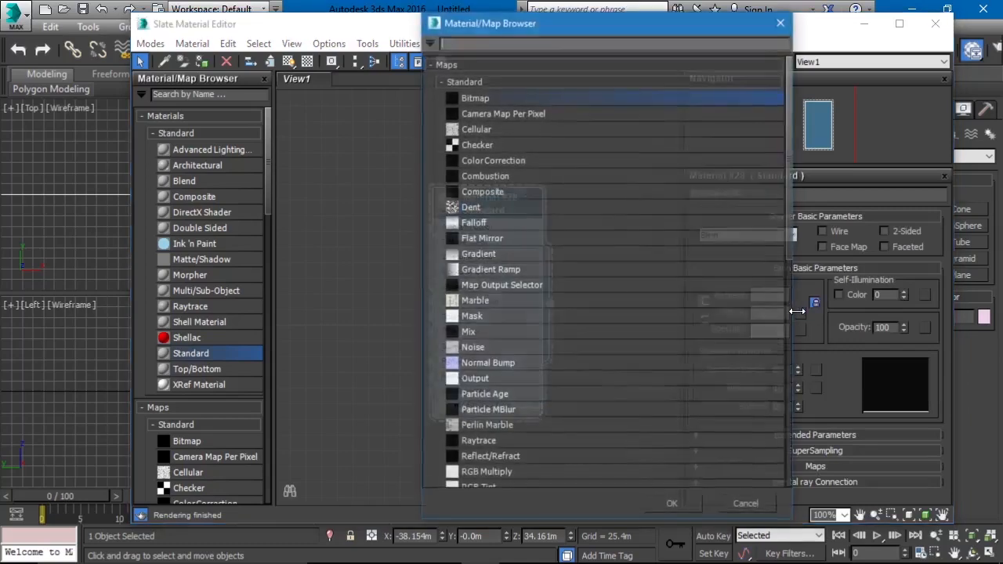
drag(504, 31, 477, 22)
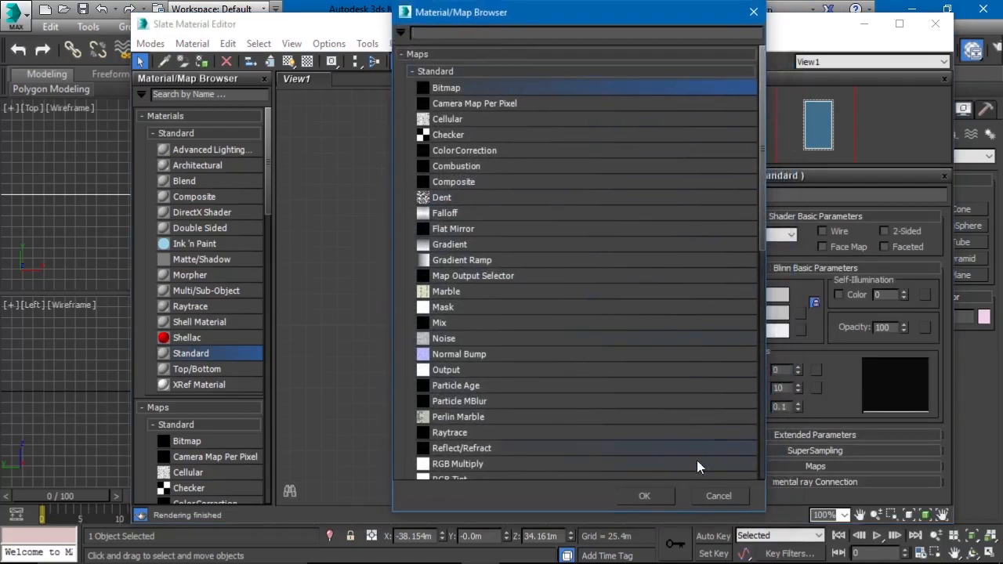
double_click(464, 88)
drag(440, 31, 454, 19)
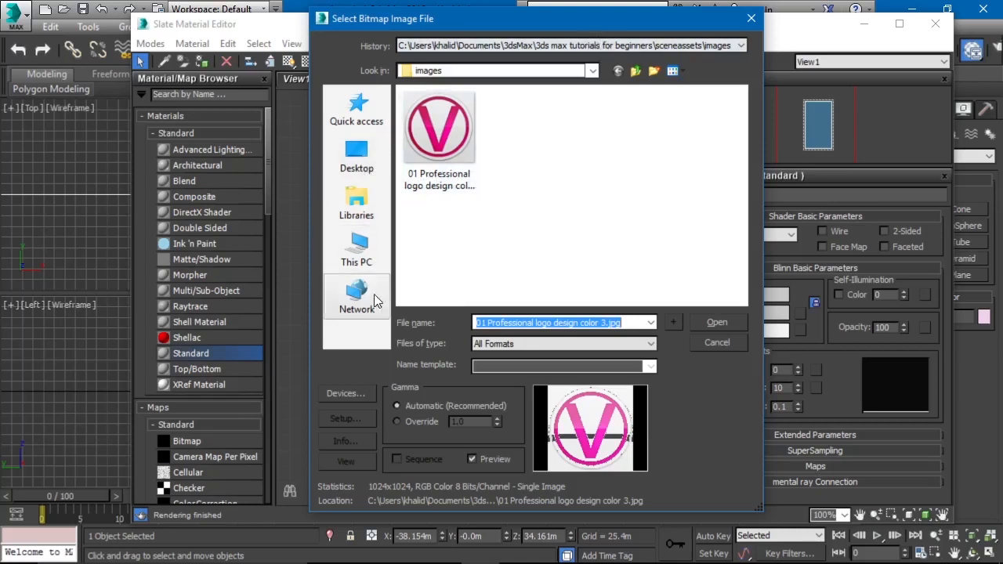
click(452, 138)
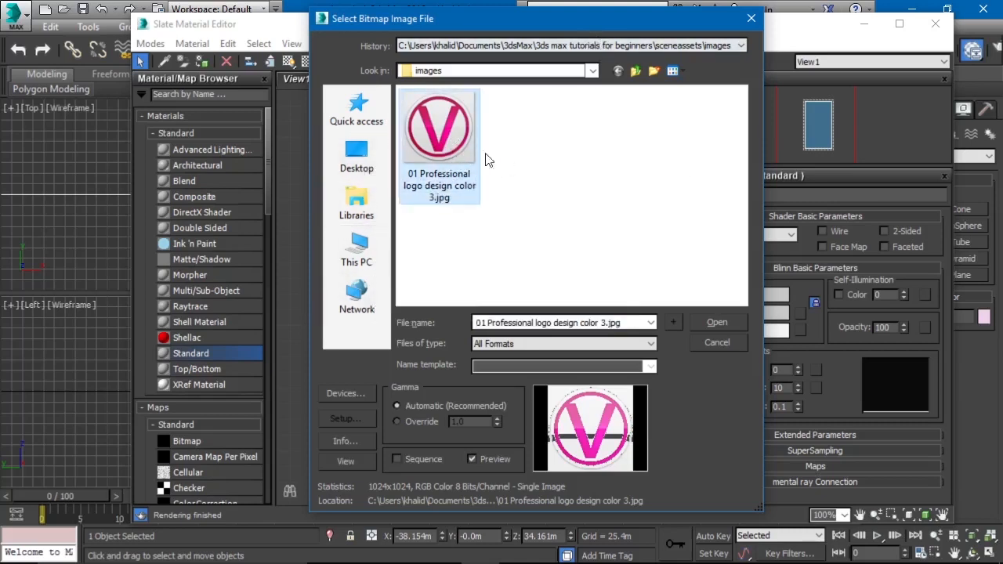
click(710, 325)
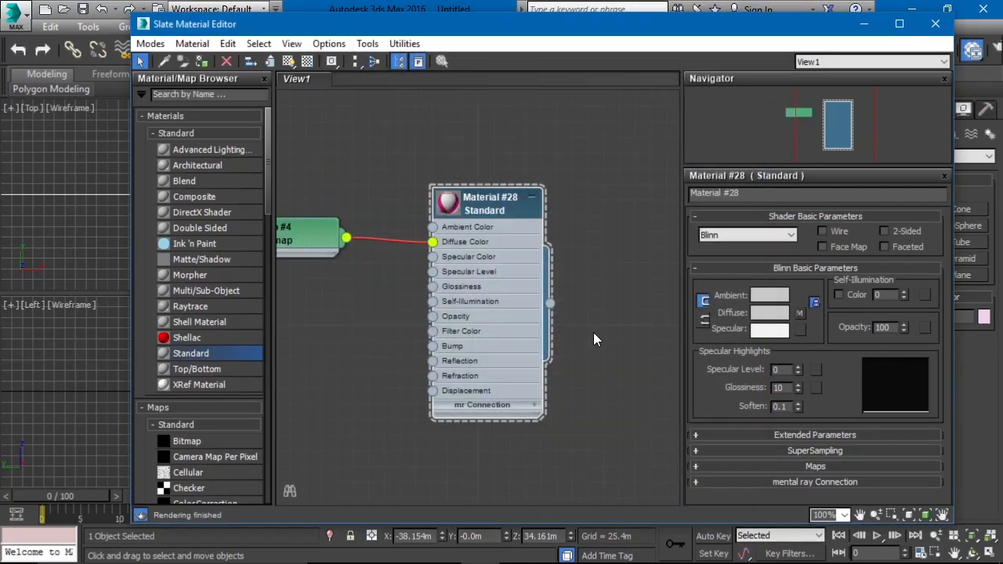
drag(296, 238, 359, 199)
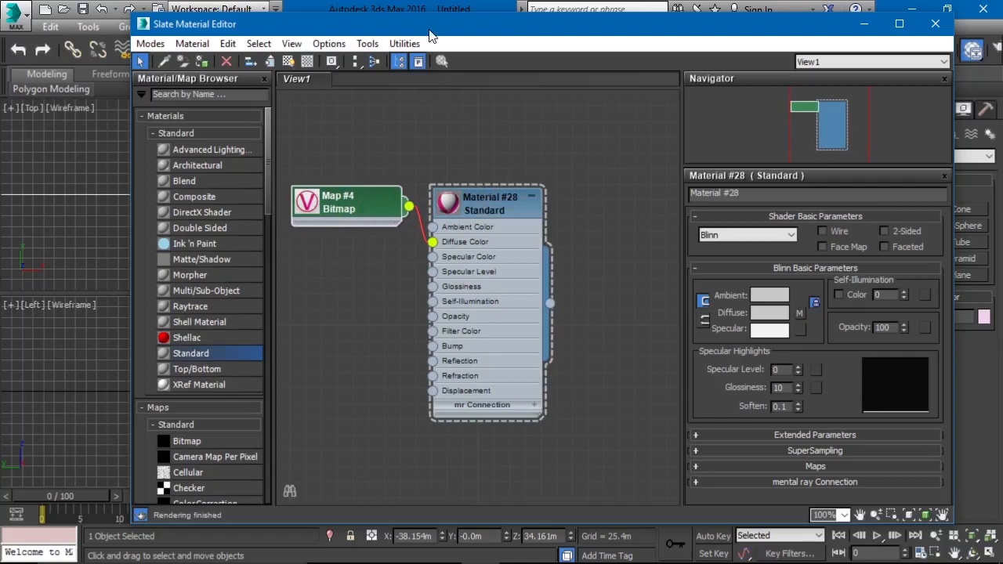
- Assign the Standard material with the logo bitmap to the selected plane
drag(429, 36, 496, 293)
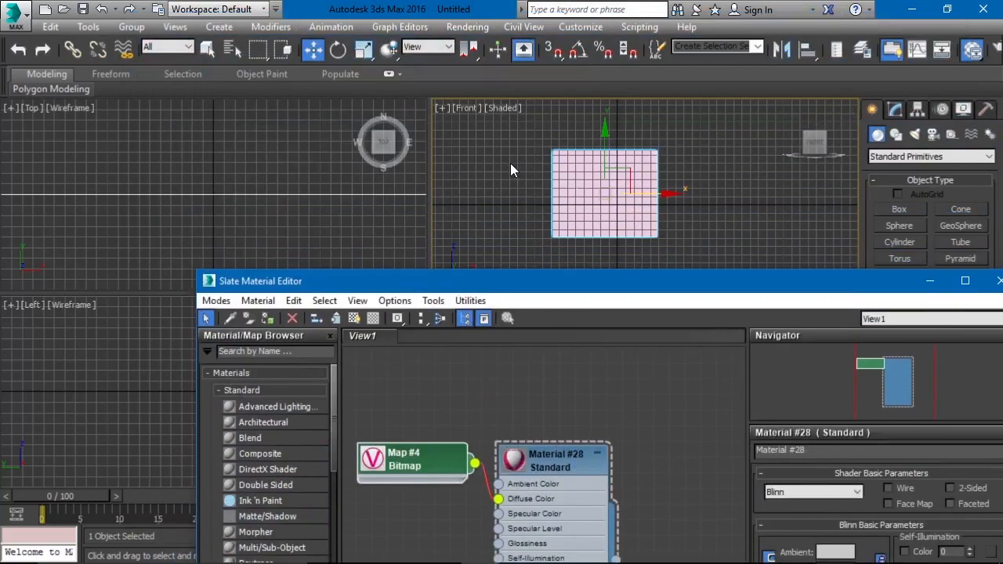
drag(555, 287, 548, 134)
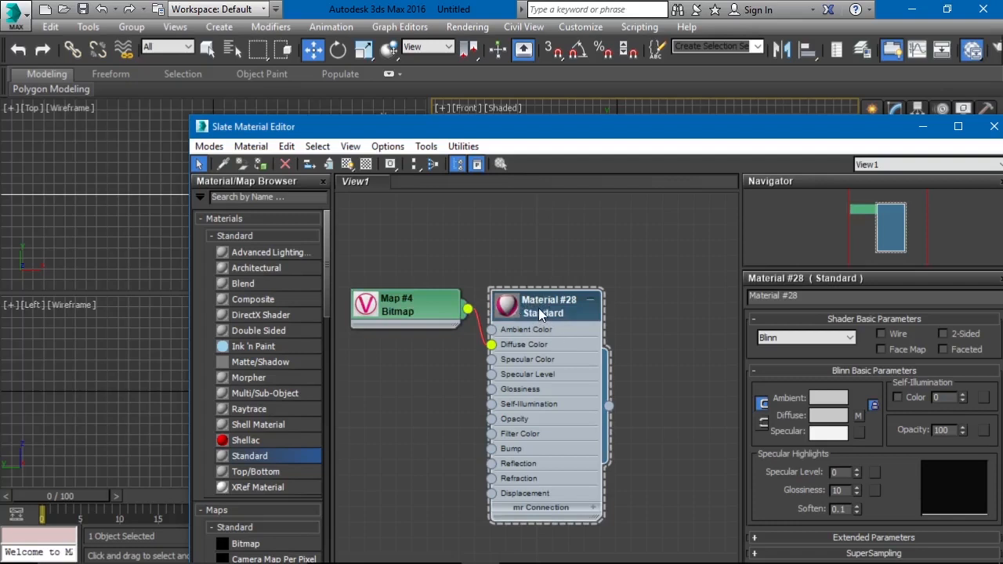
click(261, 165)
drag(337, 126, 406, 322)
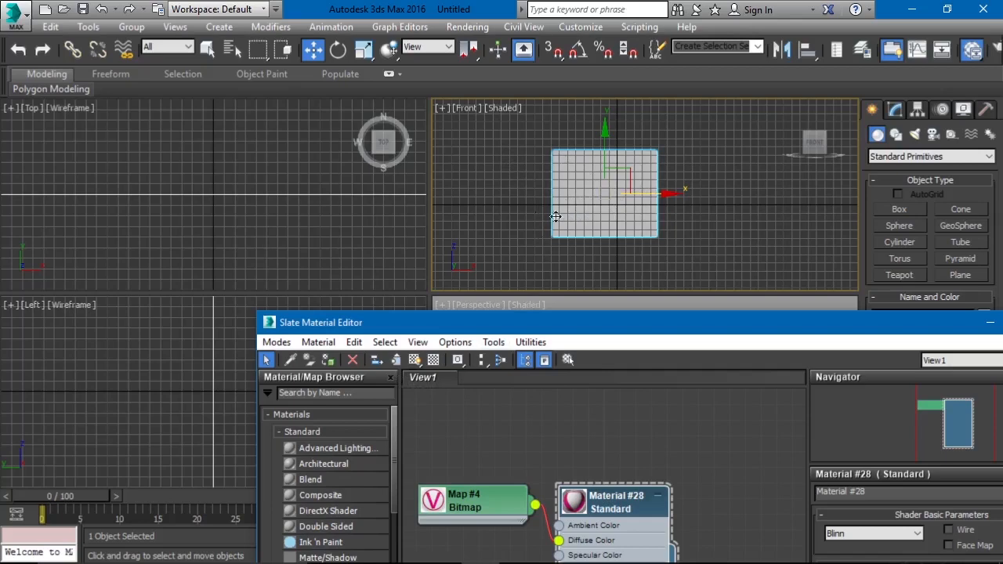
- Show the material's logo image on the plane in the viewports and put the Slate Material Editor away
click(415, 360)
mouse_move(497, 323)
mouse_down()
mouse_move(509, 402)
mouse_move(479, 451)
mouse_up()
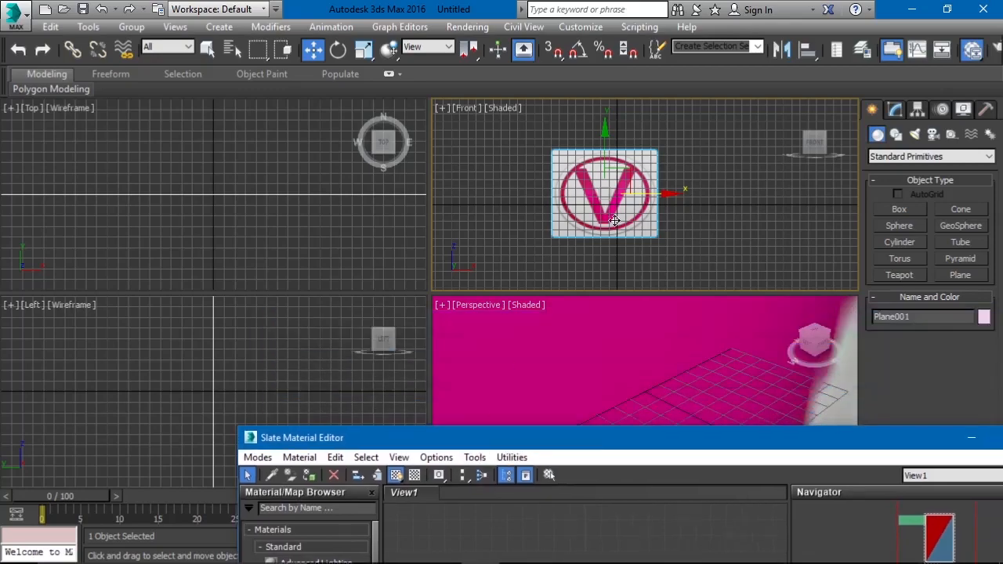
drag(609, 443, 450, 44)
click(884, 36)
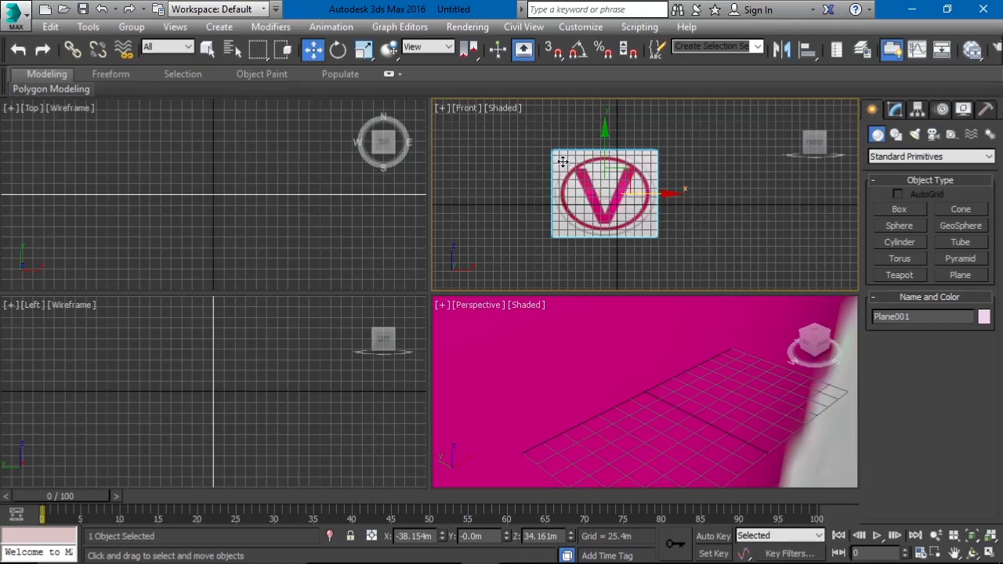
- Set the plane's length and width to 150 m each
click(895, 110)
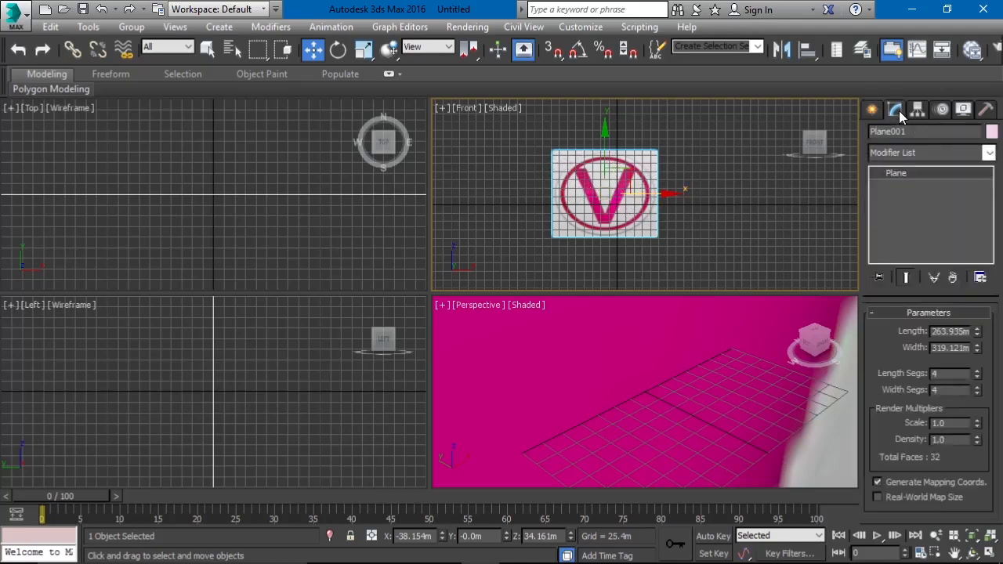
double_click(949, 331)
text(150)
key(Tab)
text(150)
key(Tab)
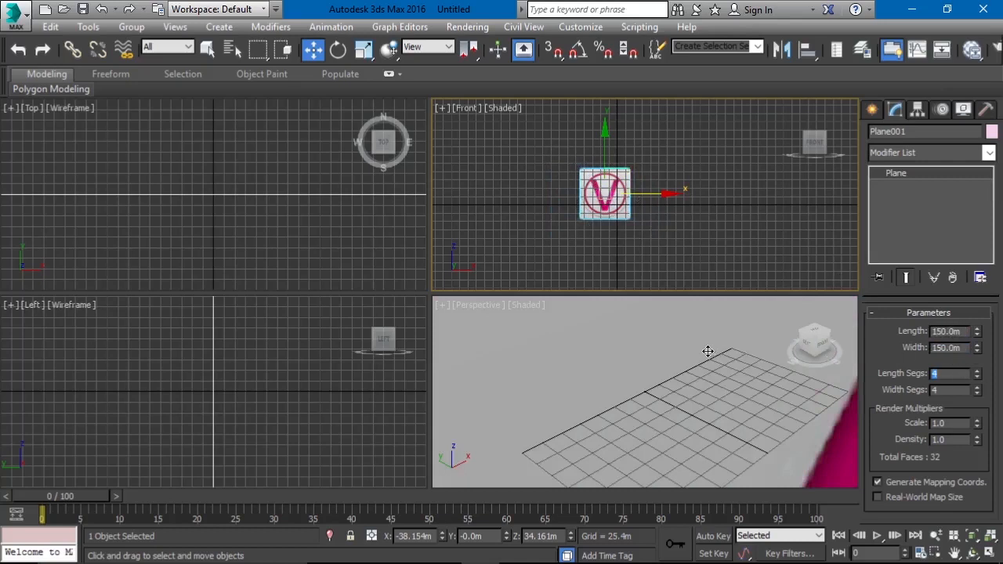
- Face the plane from the front in the Perspective view and set its length and width to 50 m each
scroll(699, 353, down, 10)
scroll(698, 354, down, 10)
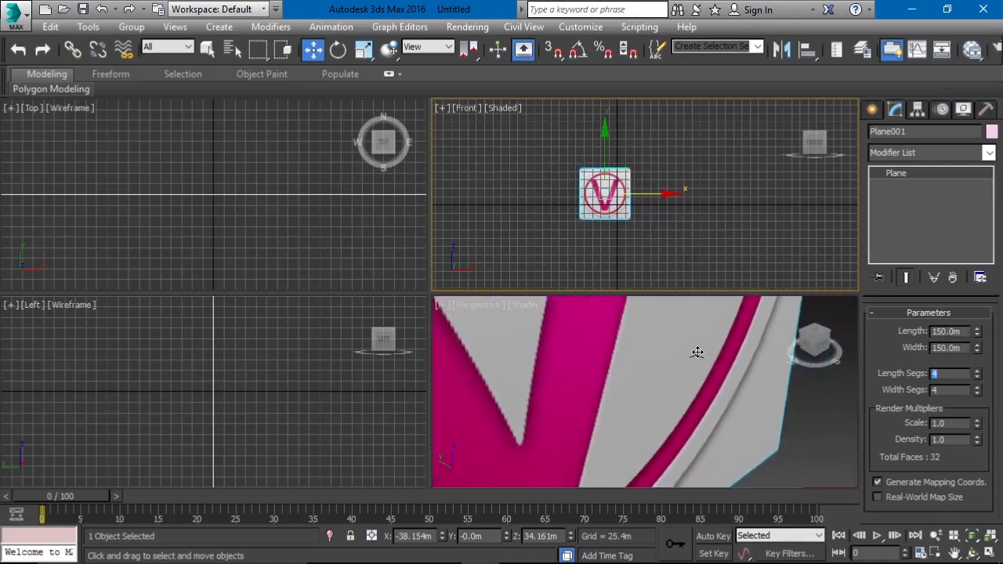
click(818, 346)
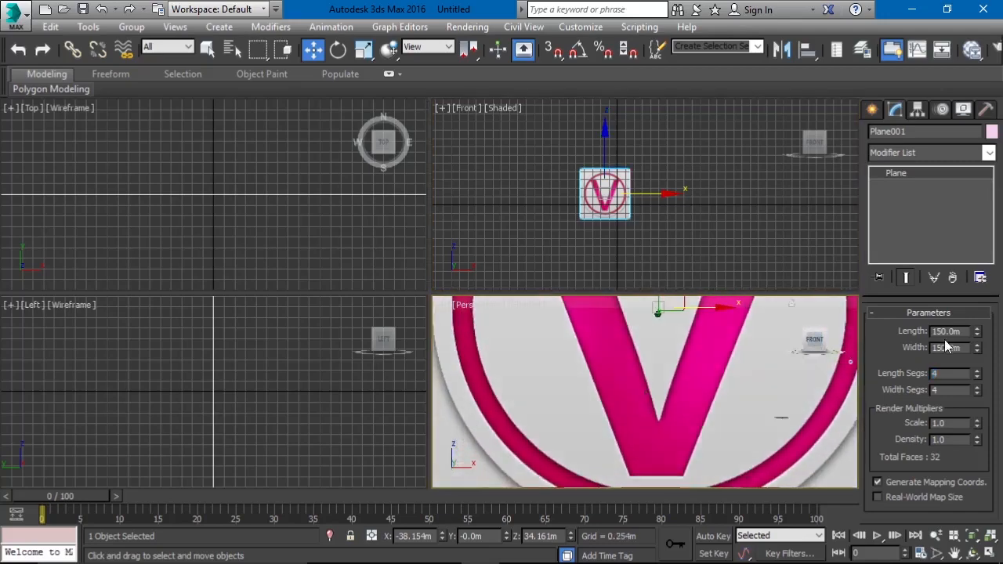
double_click(965, 333)
text(50)
key(Tab)
text(50)
key(Tab)
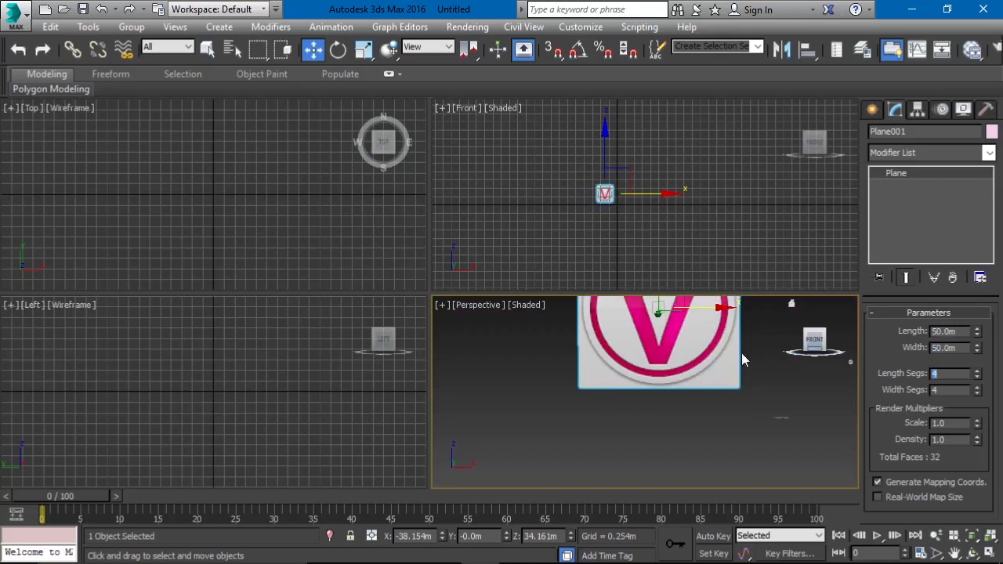
scroll(701, 335, down, 5)
scroll(700, 336, up, 3)
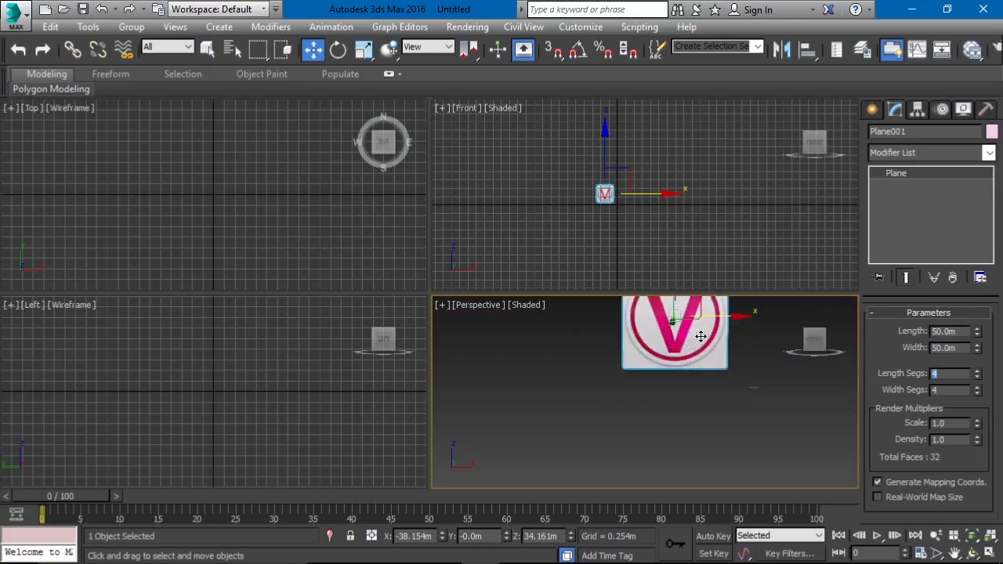
scroll(701, 336, up, 3)
middle_drag(700, 335, 696, 419)
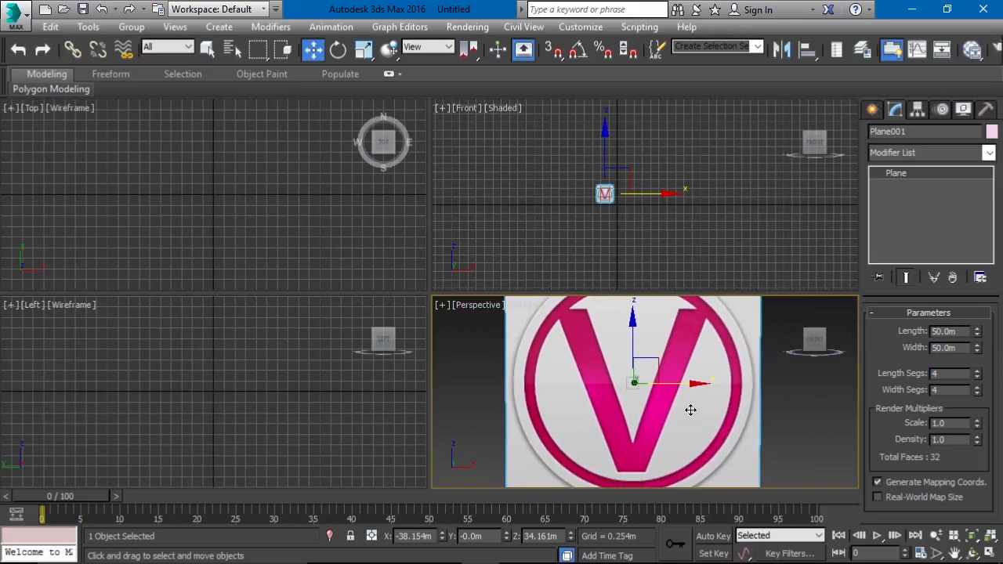
- Create a tube around the logo's ring in the Front view, with radii of about 22.8 m and 23.8 m and height about 2.8 m
scroll(615, 198, up, 8)
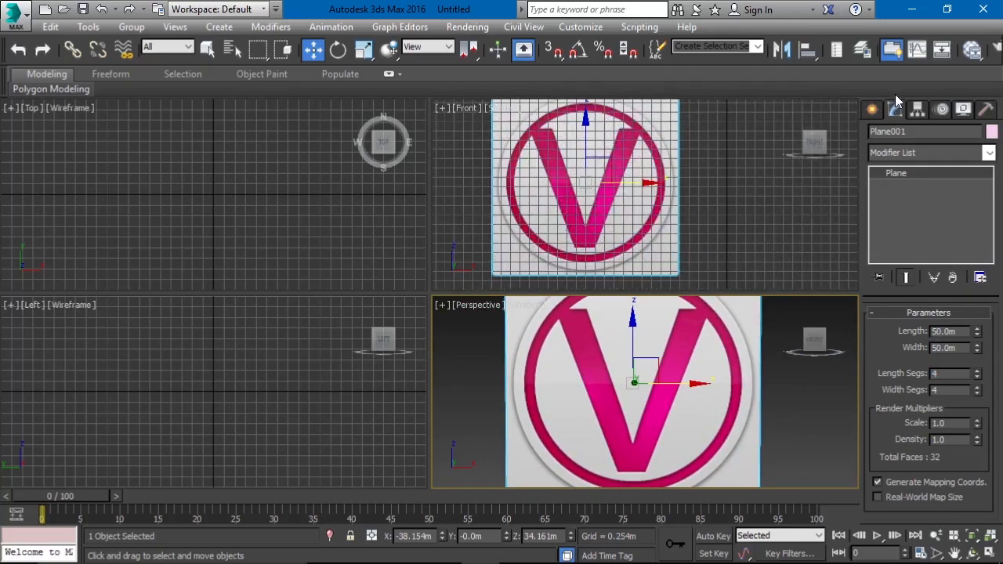
click(872, 109)
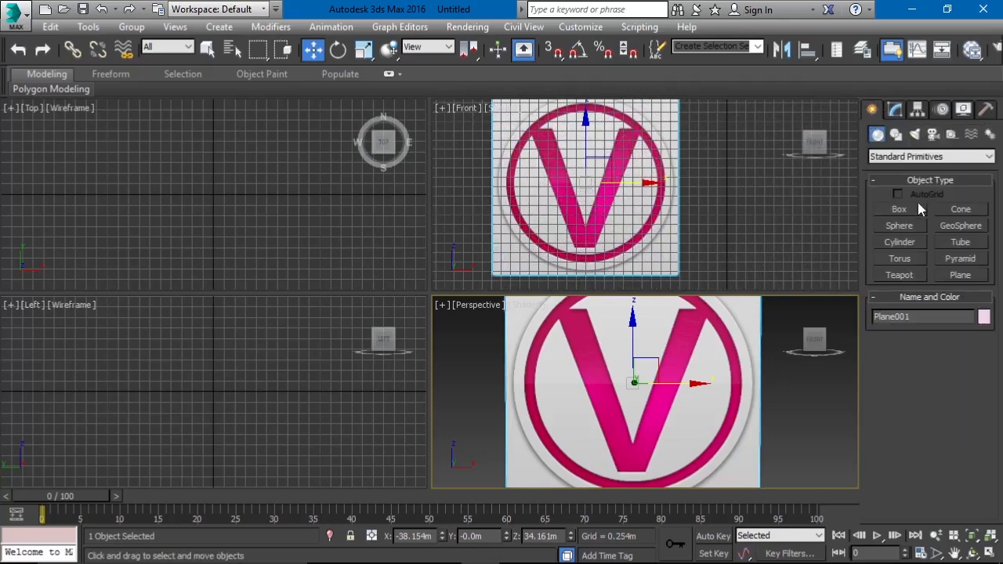
click(958, 241)
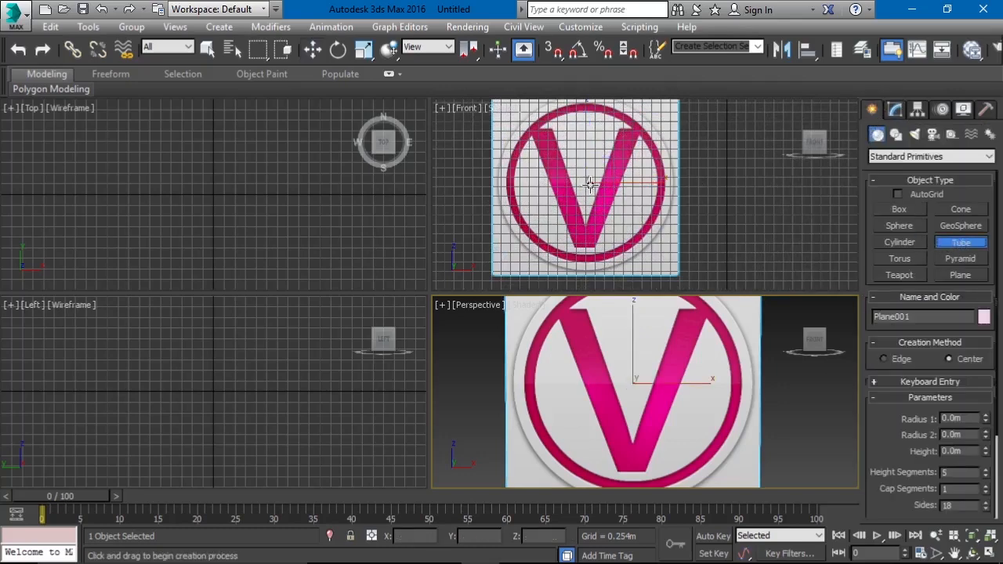
drag(589, 184, 645, 246)
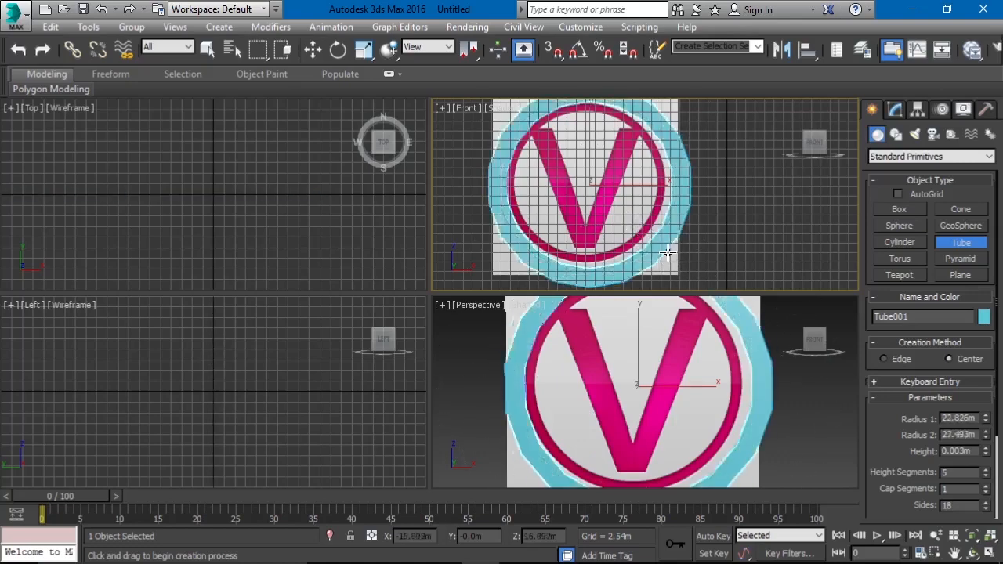
click(649, 238)
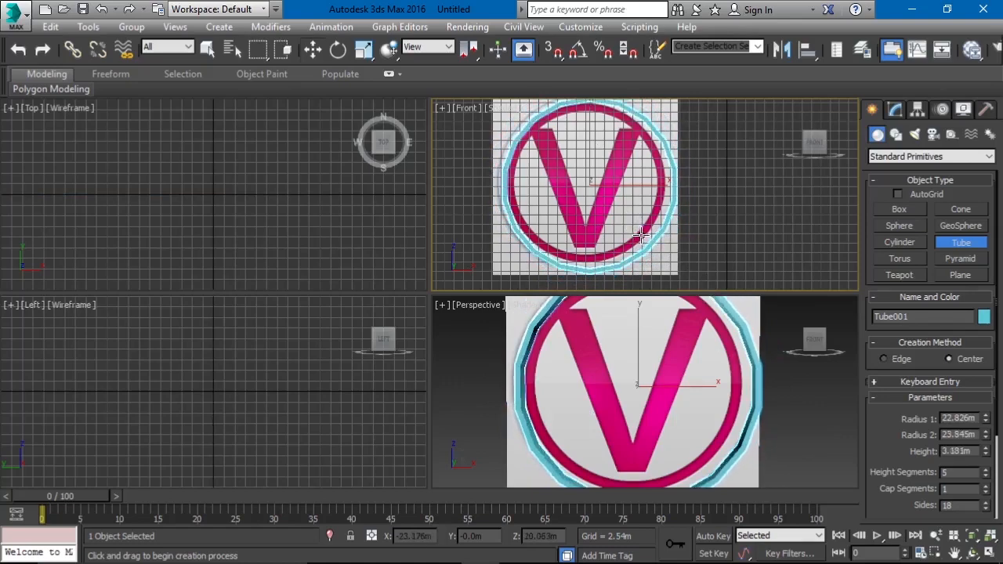
click(641, 235)
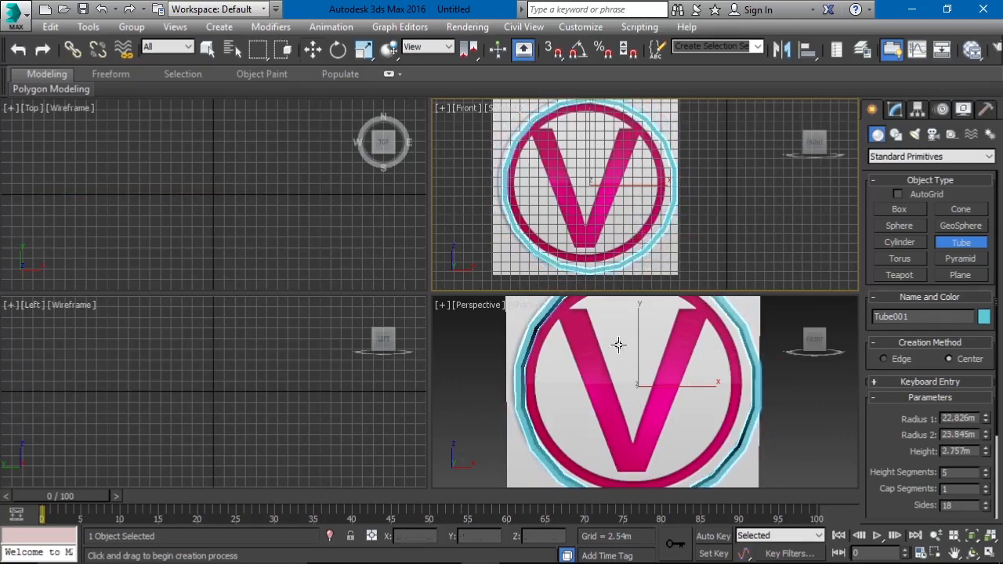
scroll(641, 353, down, 3)
scroll(641, 353, down, 2)
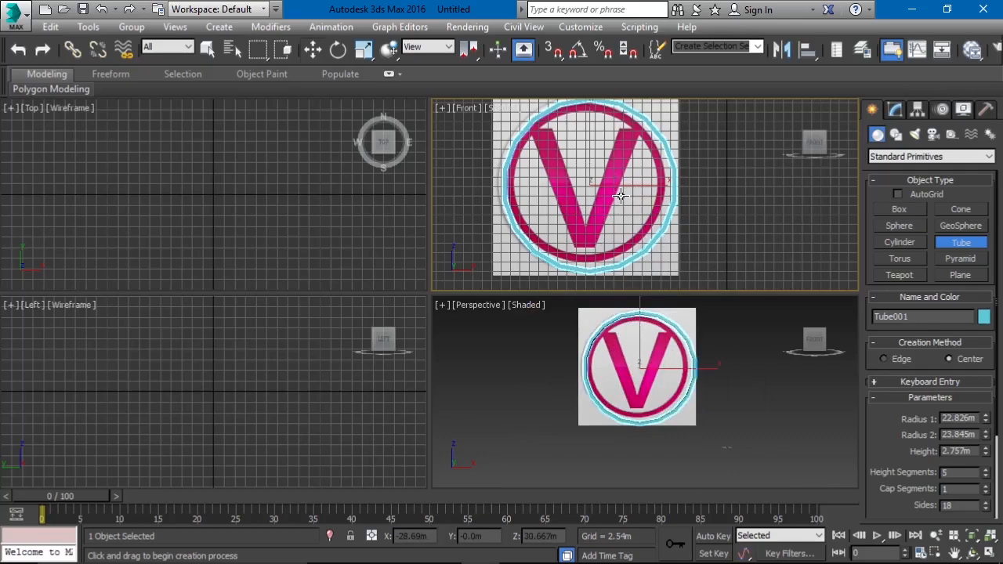
right_click(757, 324)
right_click(771, 327)
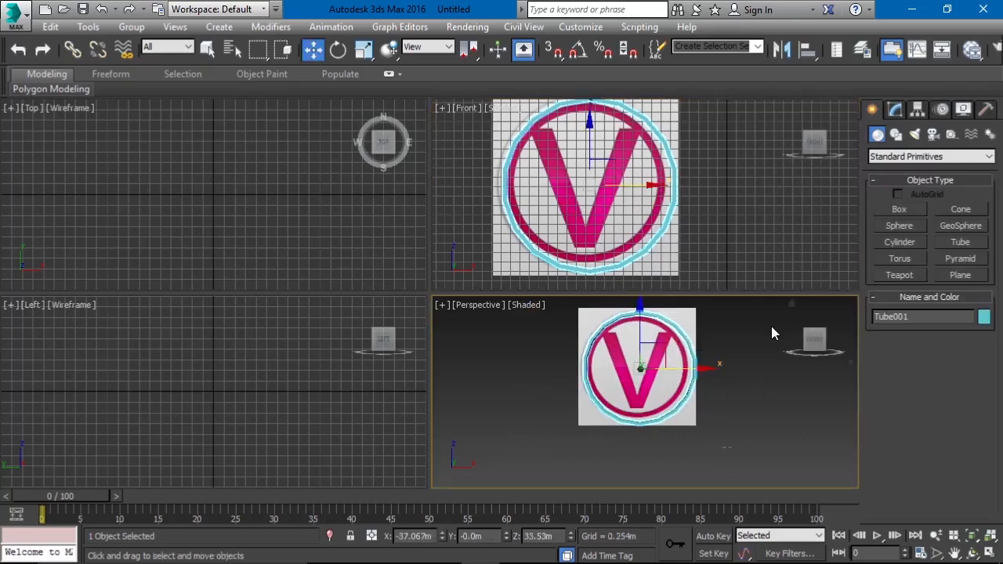
drag(813, 338, 824, 347)
click(816, 342)
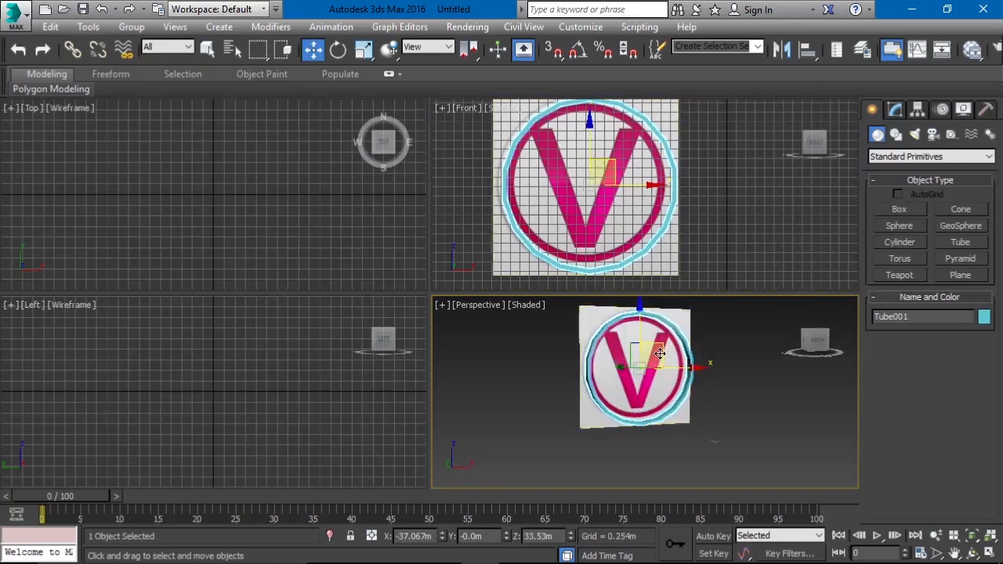